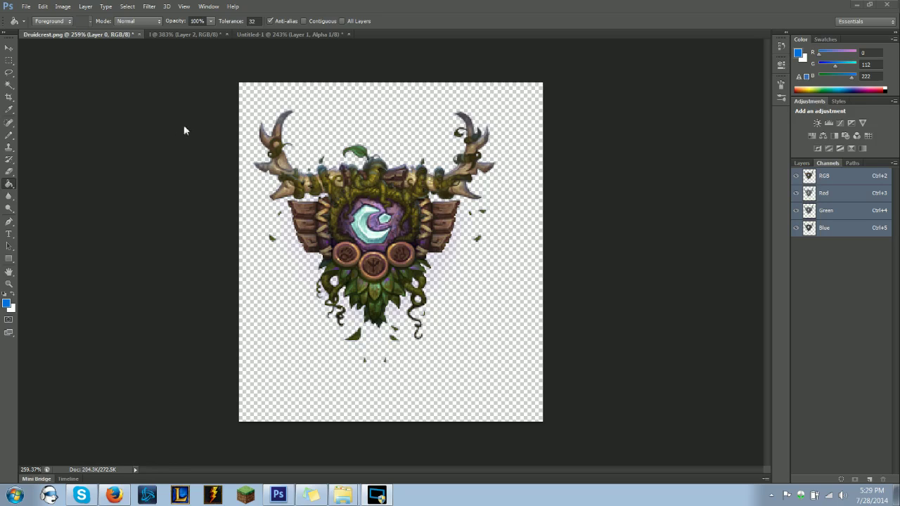
# Load the outline of the druid crest on Layer 0 as a selection
pyautogui.click(802, 163)
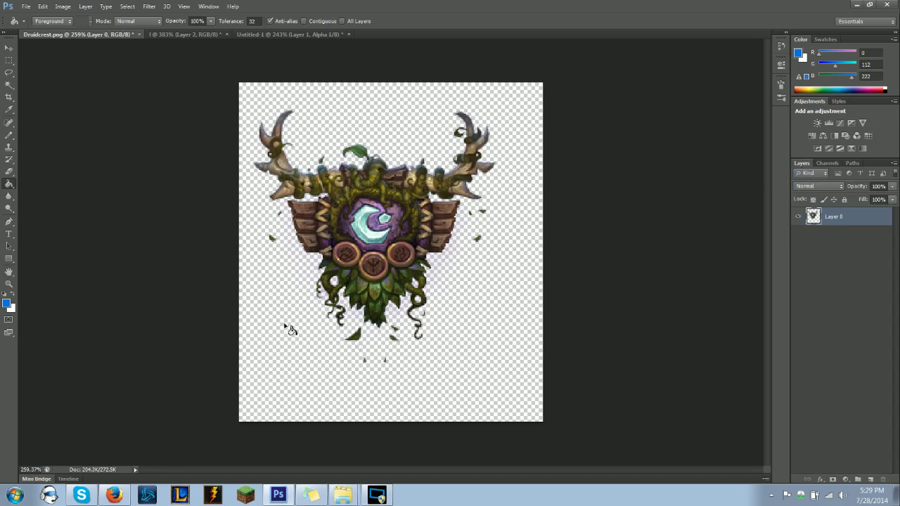
pyautogui.doubleClick(418, 5)
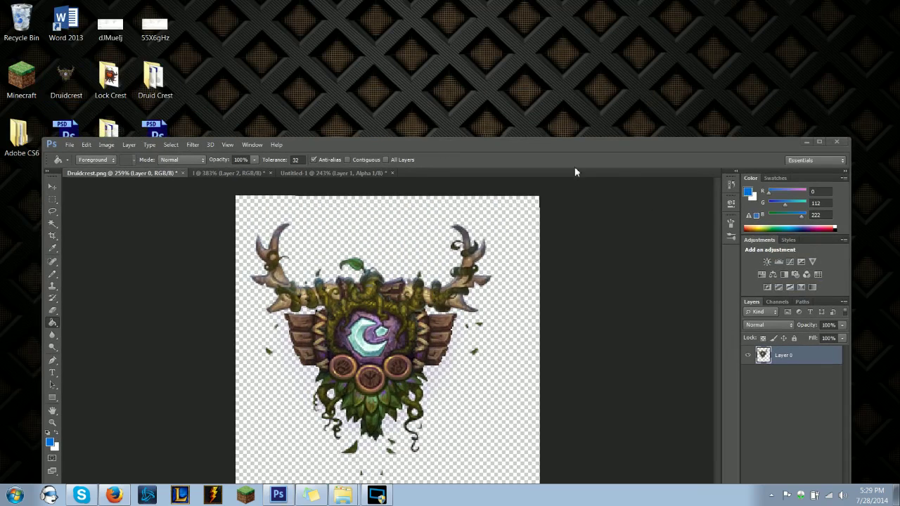
pyautogui.moveTo(562, 144); pyautogui.dragTo(538, 1)
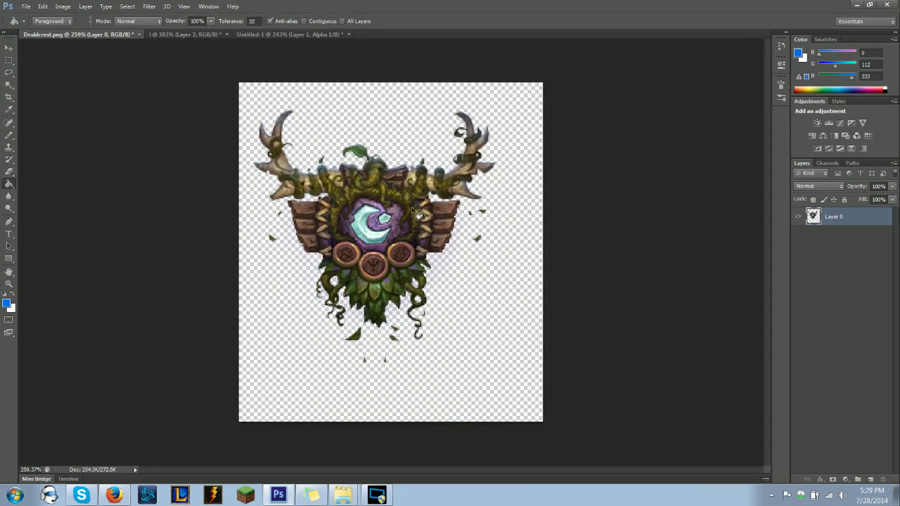
pyautogui.click(9, 60)
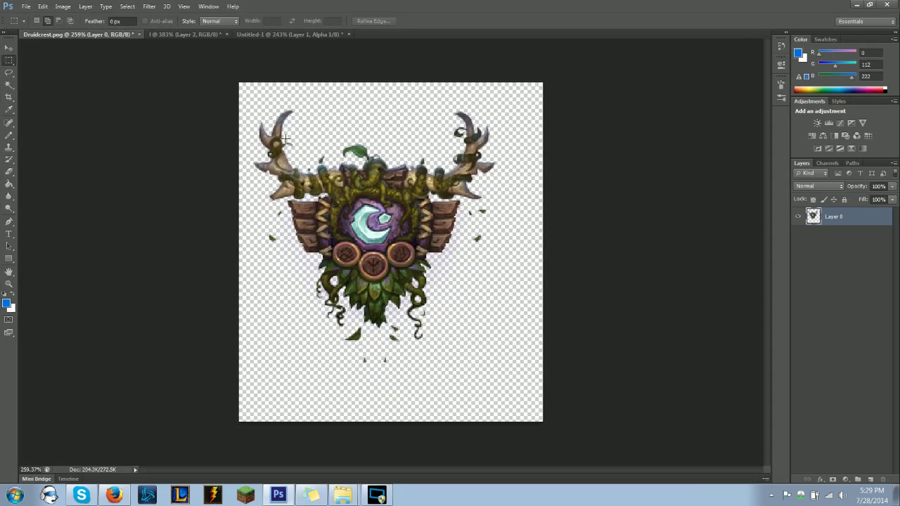
pyautogui.keyDown('ctrl'); pyautogui.click(813, 215); pyautogui.keyUp('ctrl')
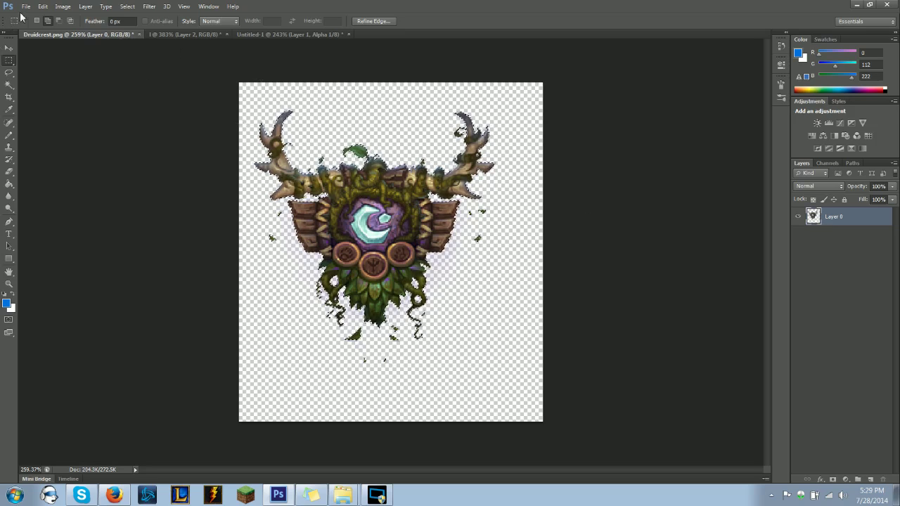
pyautogui.click(41, 7)
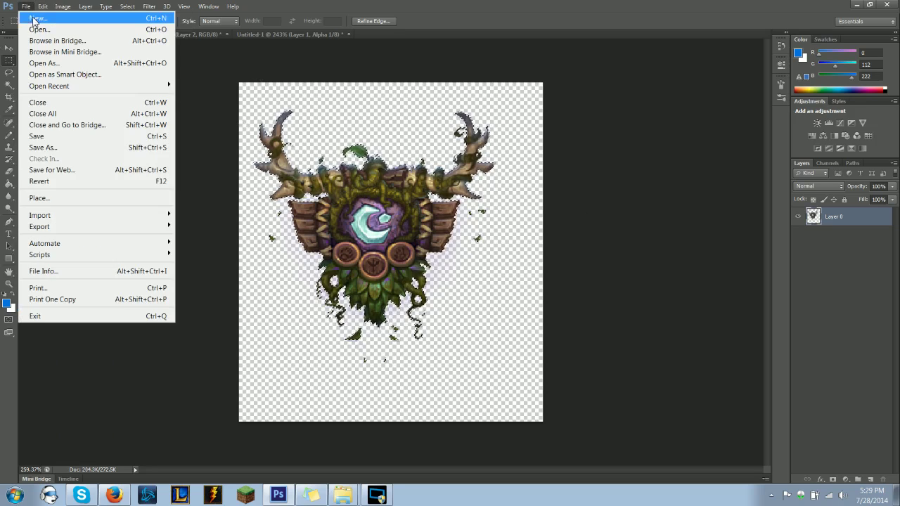
pyautogui.click(35, 17)
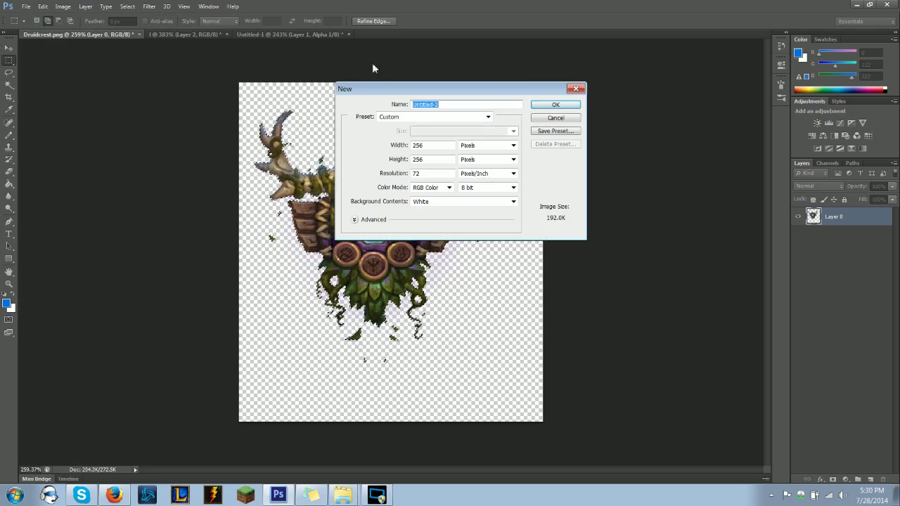
pyautogui.doubleClick(419, 146)
pyautogui.click(425, 161)
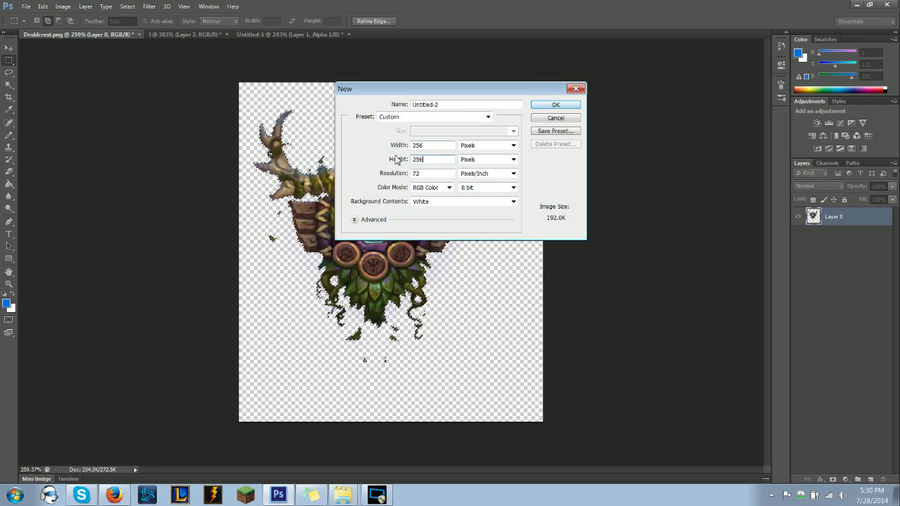
pyautogui.click(576, 88)
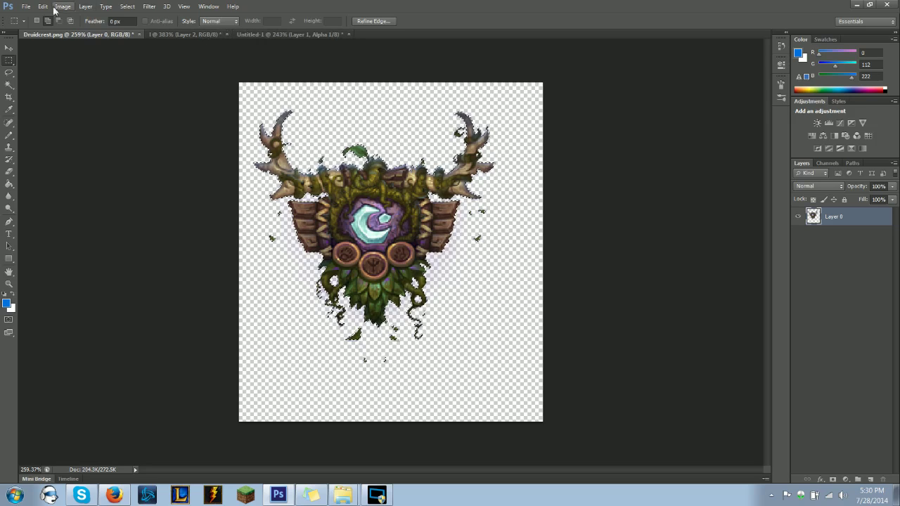
# Create a new 256 by 256 pixel document at 72 pixels/inch in RGB Color with a white background
pyautogui.click(26, 7)
pyautogui.click(38, 19)
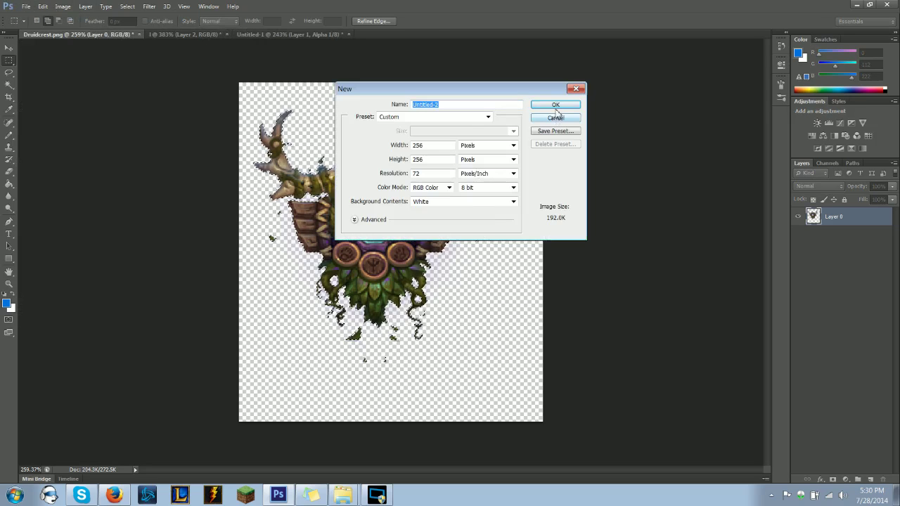
pyautogui.click(555, 107)
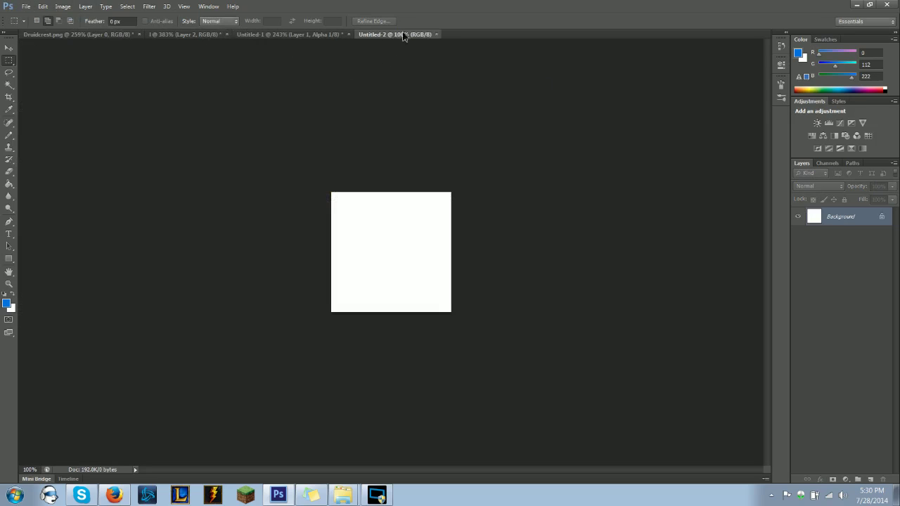
# Copy the selected crest from Druidcrest.png into the new document, centered on the white canvas, with the new document docked among the others
pyautogui.moveTo(403, 36); pyautogui.dragTo(190, 84)
pyautogui.click(87, 38)
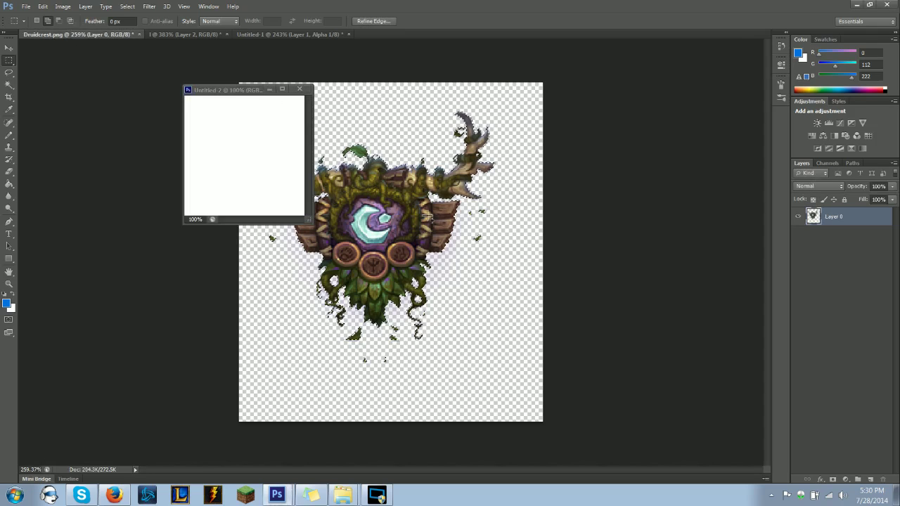
pyautogui.click(9, 47)
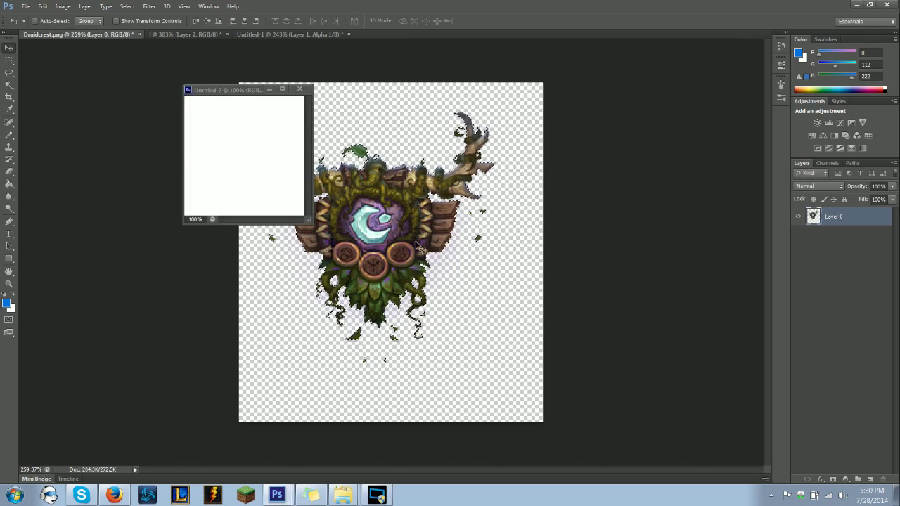
pyautogui.moveTo(419, 247); pyautogui.dragTo(249, 163)
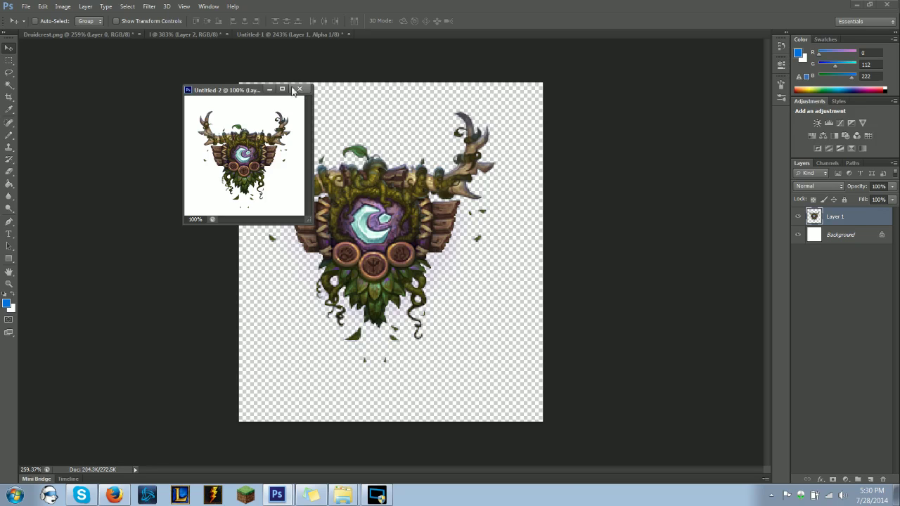
pyautogui.moveTo(241, 90); pyautogui.dragTo(385, 33)
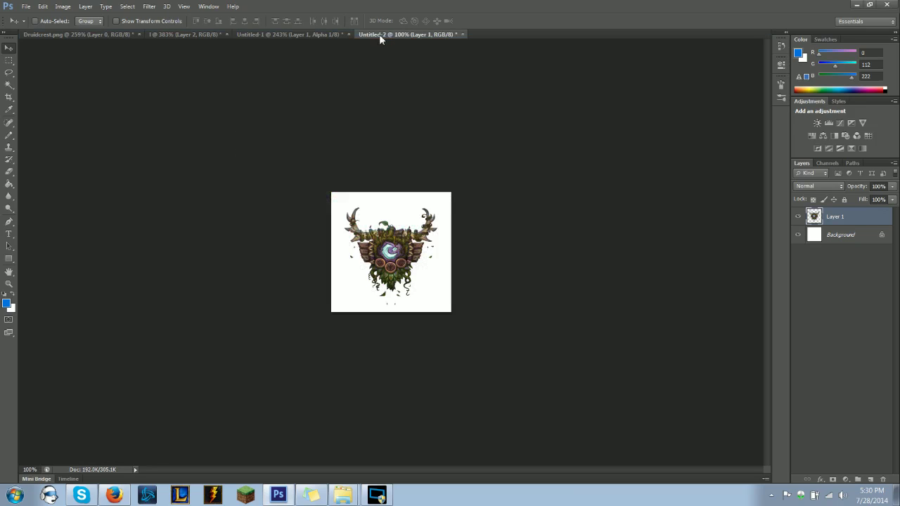
pyautogui.scroll(10, 406, 250)
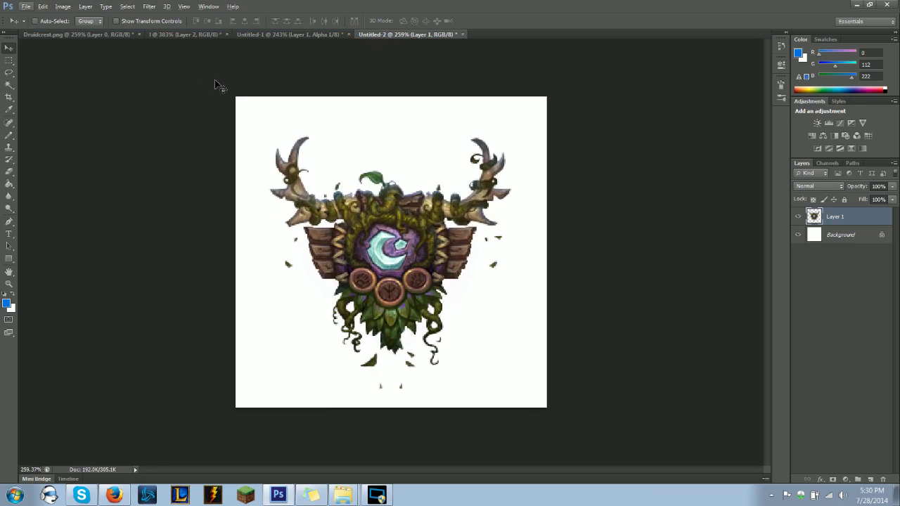
pyautogui.click(188, 33)
pyautogui.scroll(-1, 492, 313)
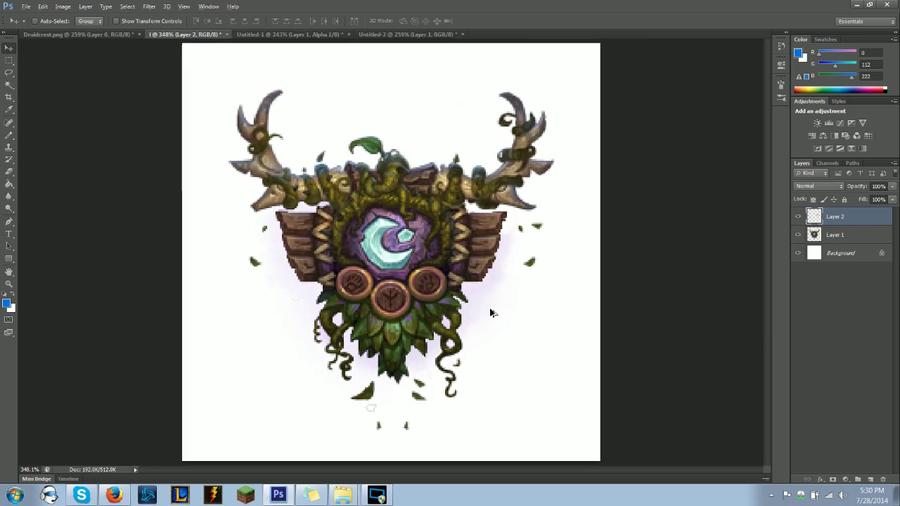
pyautogui.scroll(-1, 493, 313)
pyautogui.scroll(2, 456, 284)
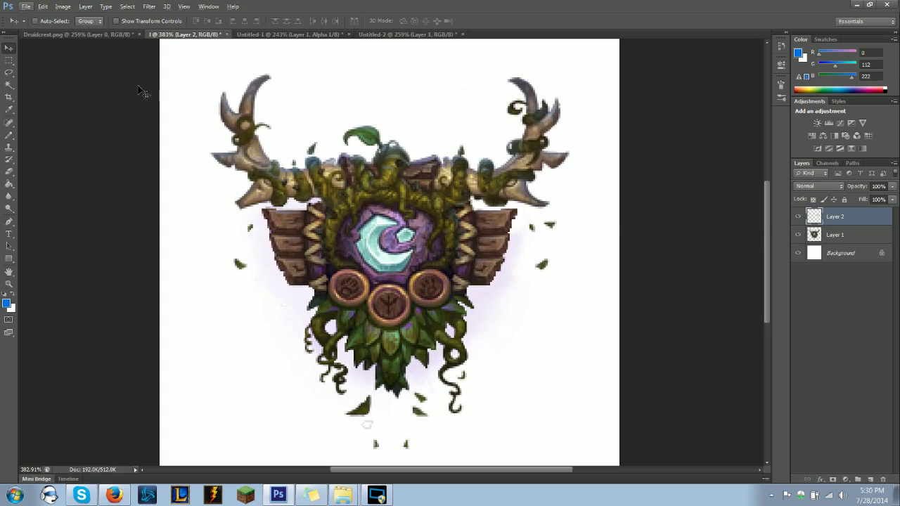
pyautogui.click(357, 34)
# Roughly select the top wooden plank on the crest's right side with overlapping rectangular marquees
pyautogui.click(10, 60)
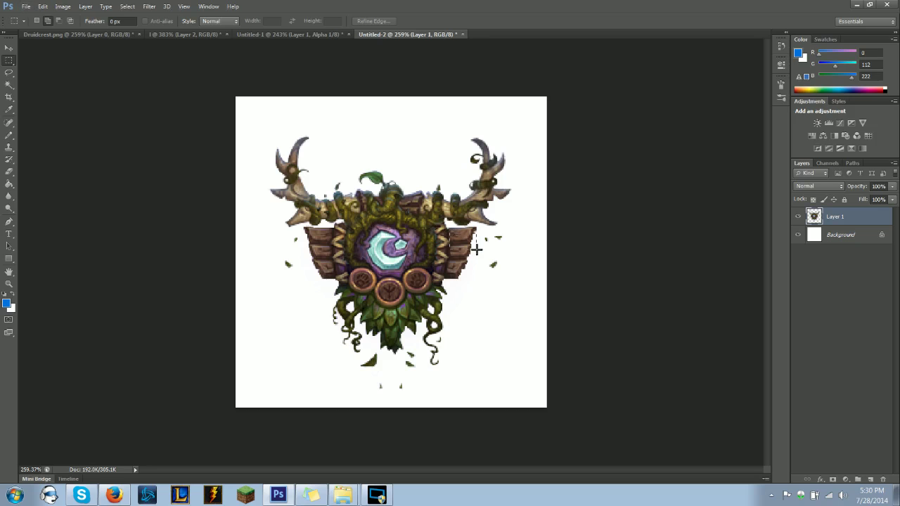
pyautogui.moveTo(474, 227); pyautogui.dragTo(457, 239)
pyautogui.scroll(10, 464, 239)
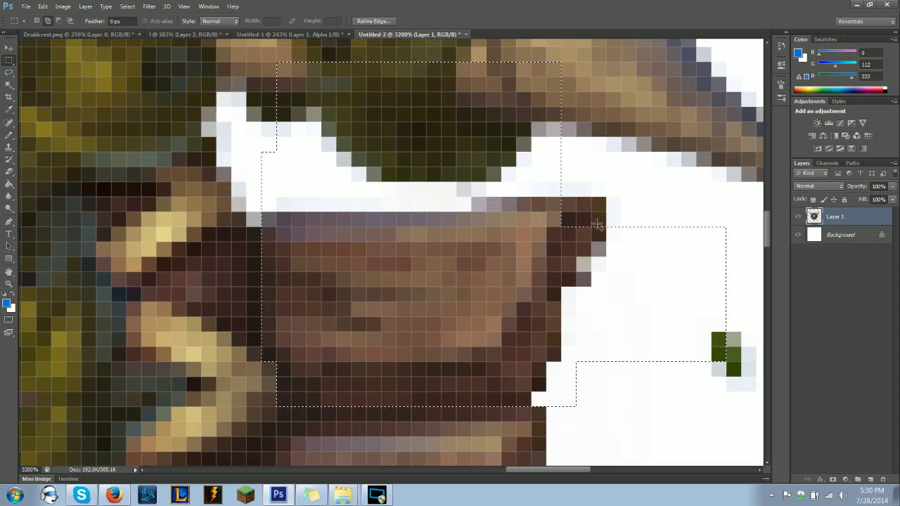
# Subtract the areas above and to the right of the top plank so the selection follows its stepped pixel edge
pyautogui.moveTo(599, 225); pyautogui.dragTo(250, 55)
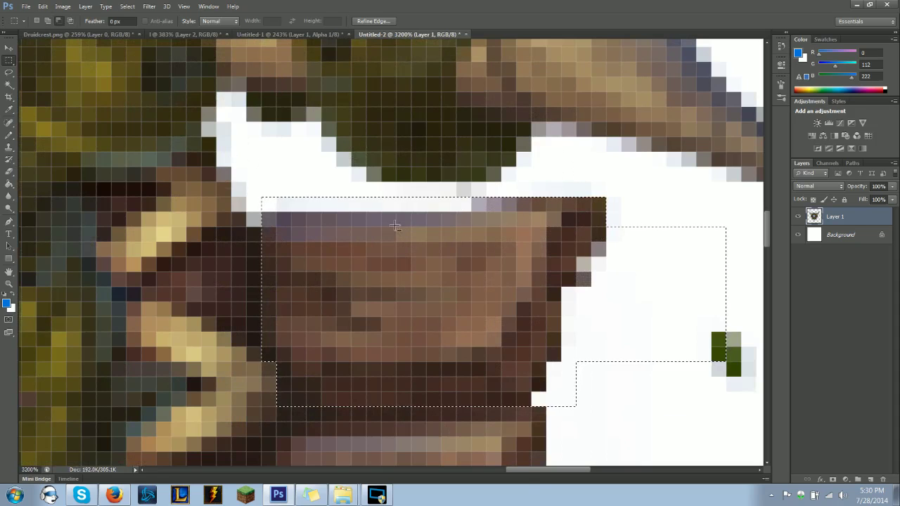
pyautogui.moveTo(611, 224); pyautogui.dragTo(728, 377)
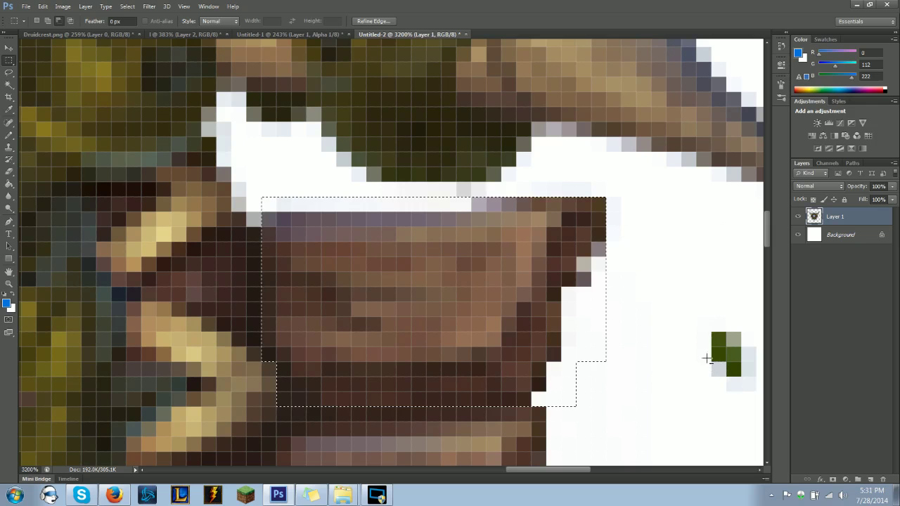
pyautogui.moveTo(593, 262); pyautogui.dragTo(620, 378)
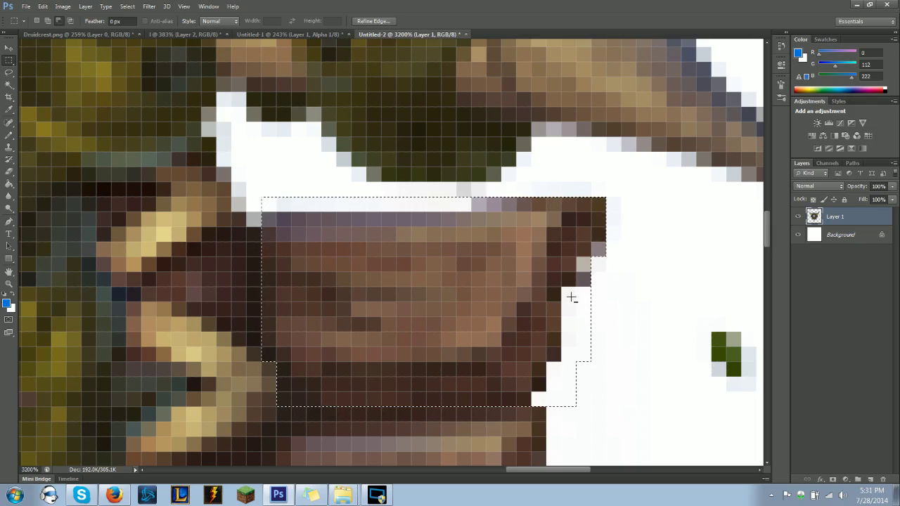
pyautogui.moveTo(564, 289); pyautogui.dragTo(598, 378)
pyautogui.moveTo(551, 365); pyautogui.dragTo(574, 405)
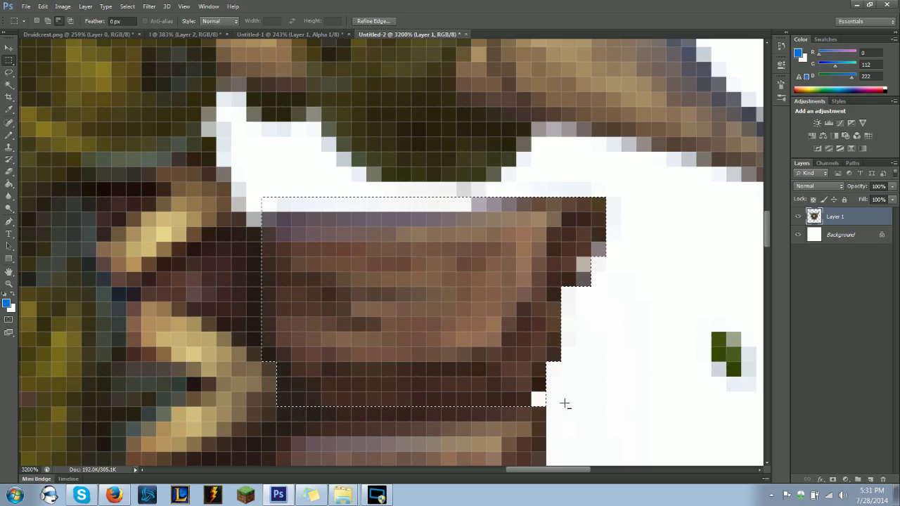
pyautogui.scroll(-5, 429, 232)
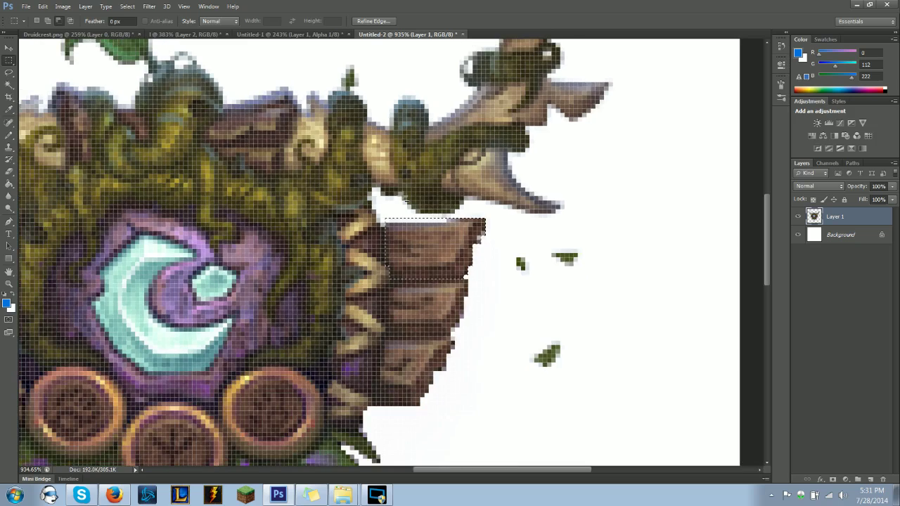
pyautogui.rightClick(402, 35)
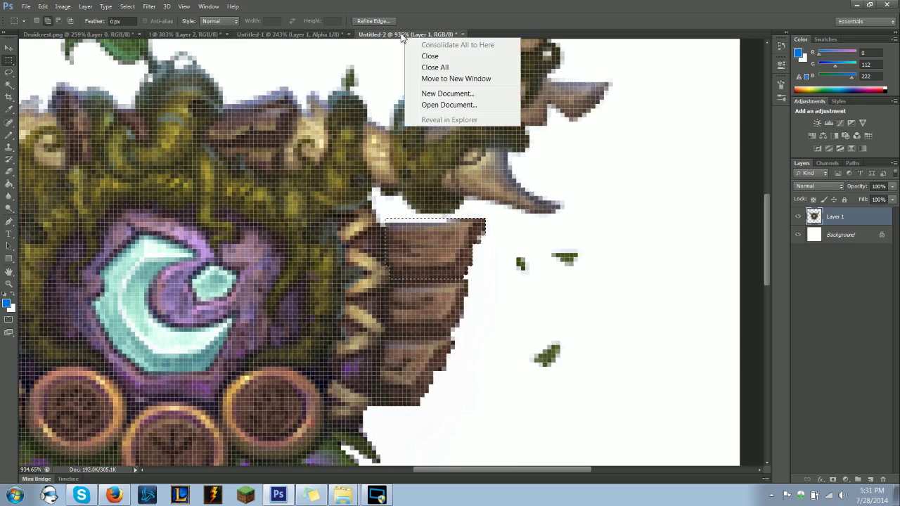
pyautogui.click(659, 4)
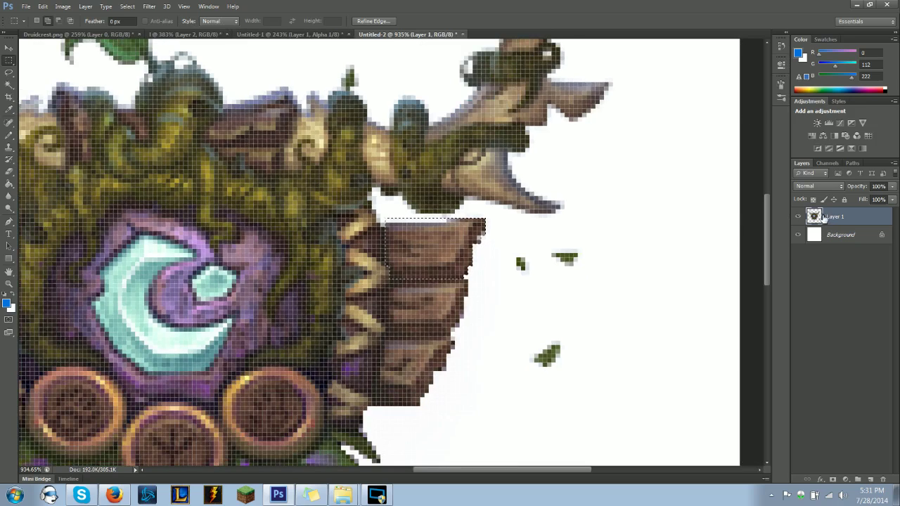
pyautogui.rightClick(414, 241)
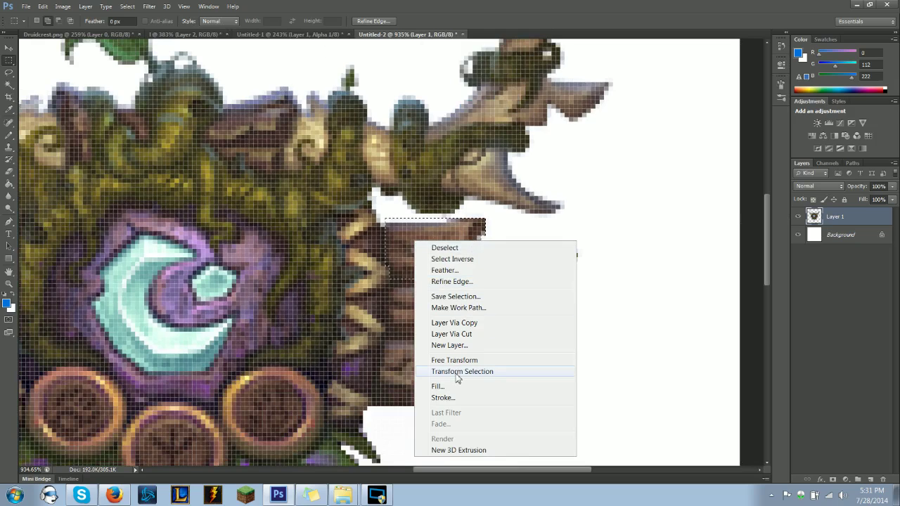
# In the open document that already has a Layer 2, toggle that layer's visibility and examine the top right plank area on Layer 1
pyautogui.click(172, 36)
pyautogui.click(172, 36)
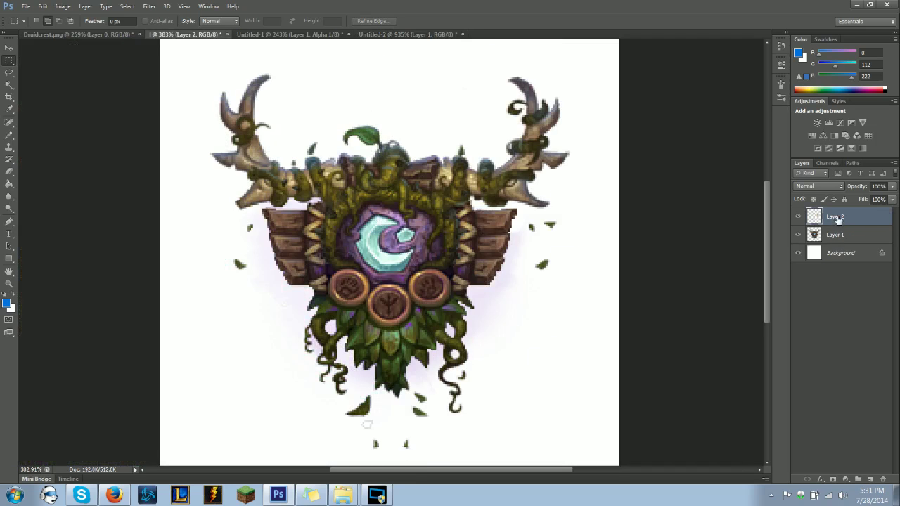
pyautogui.scroll(5, 513, 240)
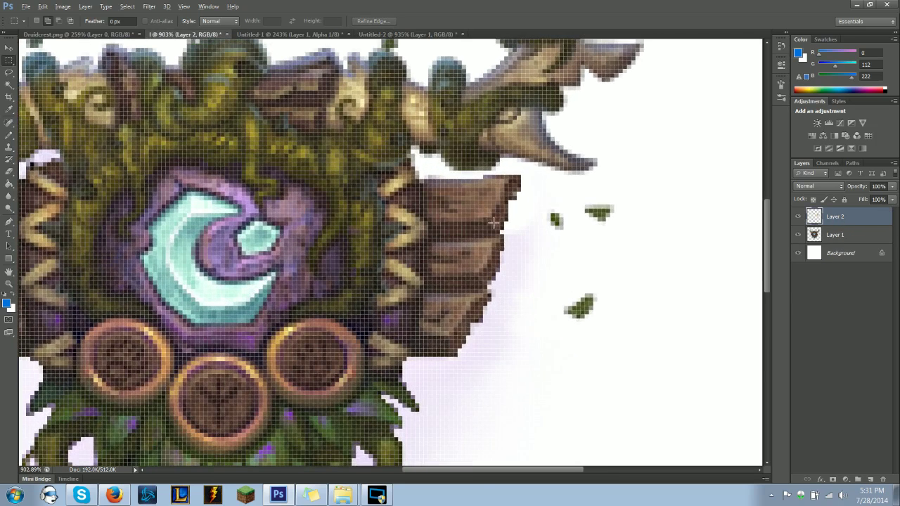
pyautogui.click(798, 216)
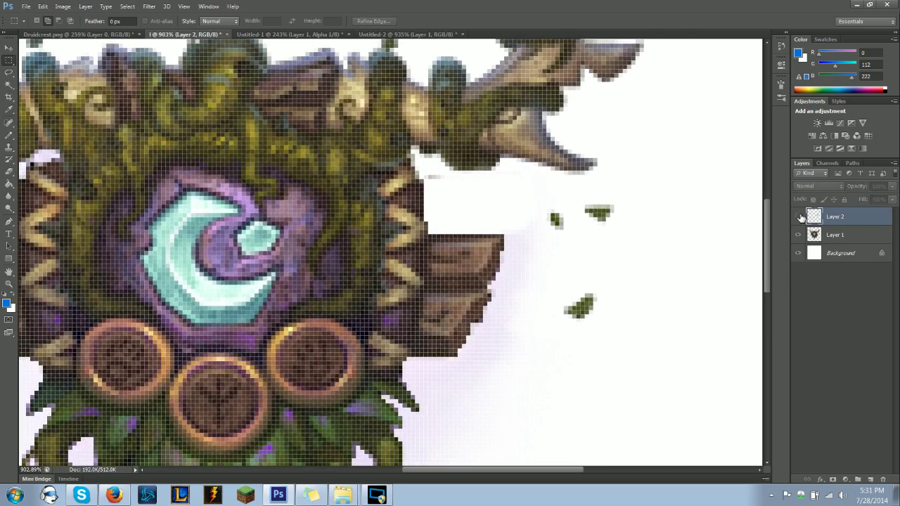
pyautogui.click(798, 216)
pyautogui.click(798, 216)
pyautogui.click(798, 216)
pyautogui.click(798, 216)
pyautogui.click(799, 218)
pyautogui.click(799, 217)
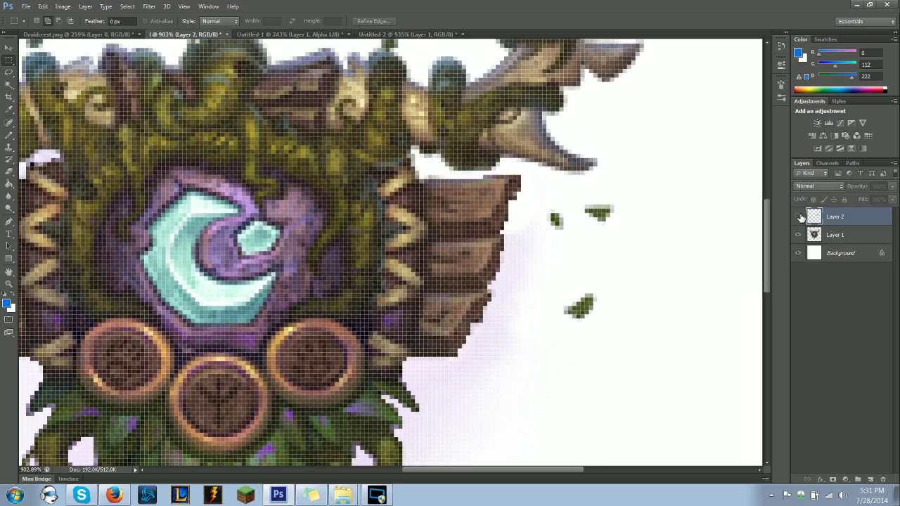
pyautogui.click(799, 217)
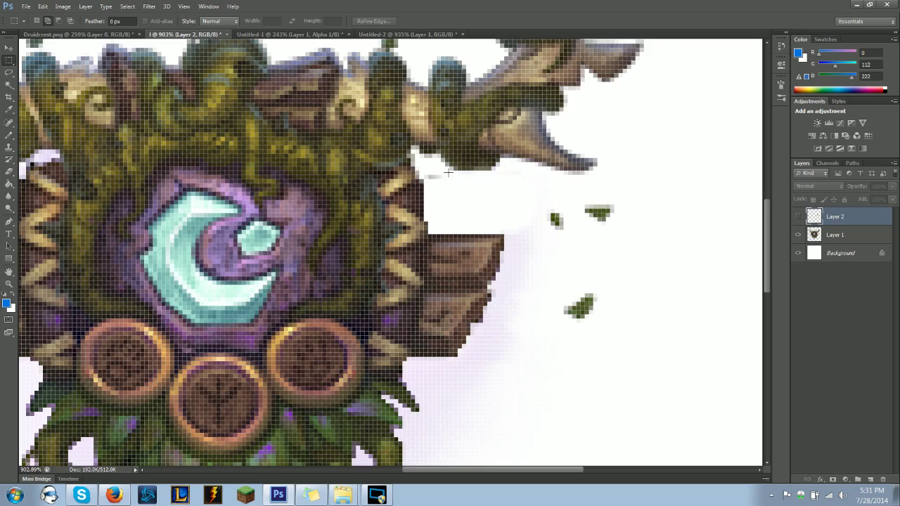
pyautogui.scroll(3, 429, 179)
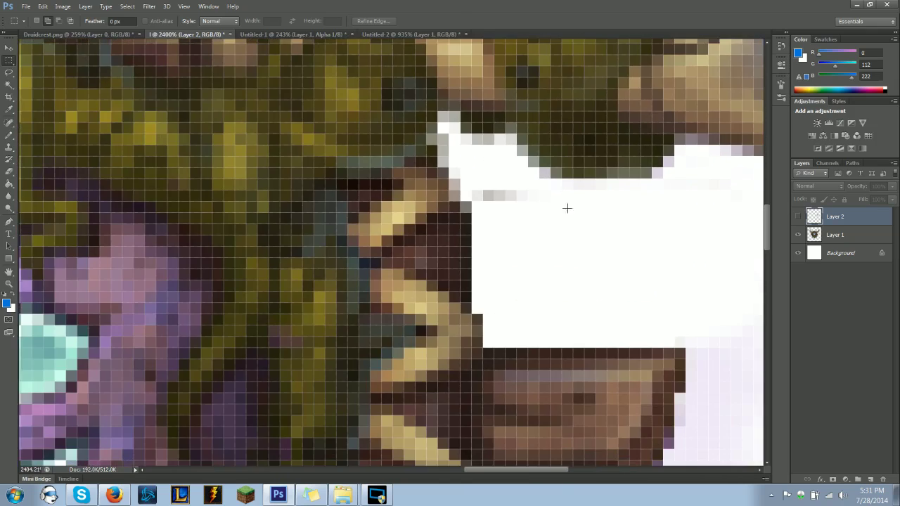
pyautogui.scroll(-6, 568, 209)
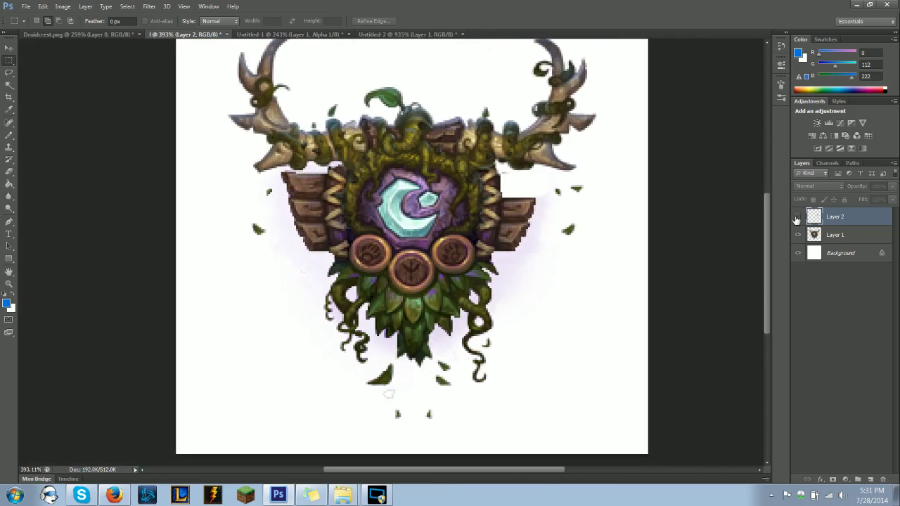
# Show Layer 2 again in the full crest document and close Untitled-2 without saving its changes
pyautogui.click(798, 218)
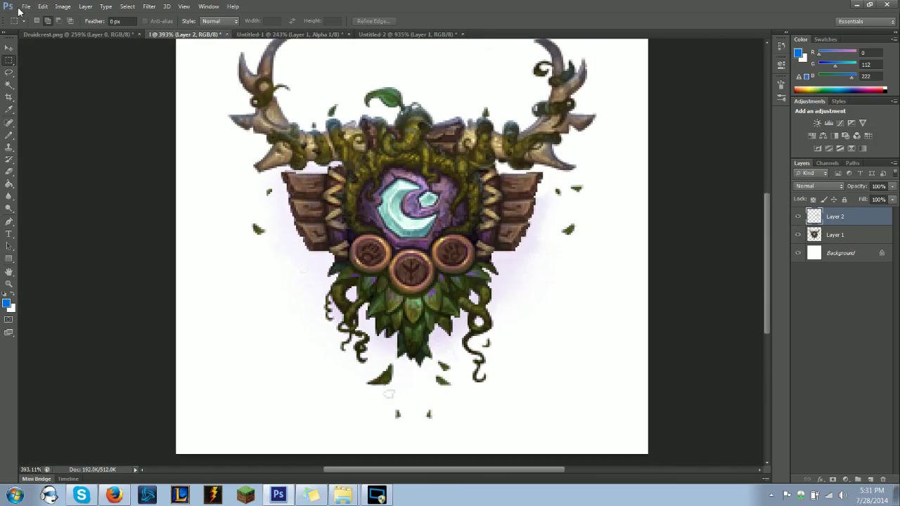
pyautogui.click(462, 34)
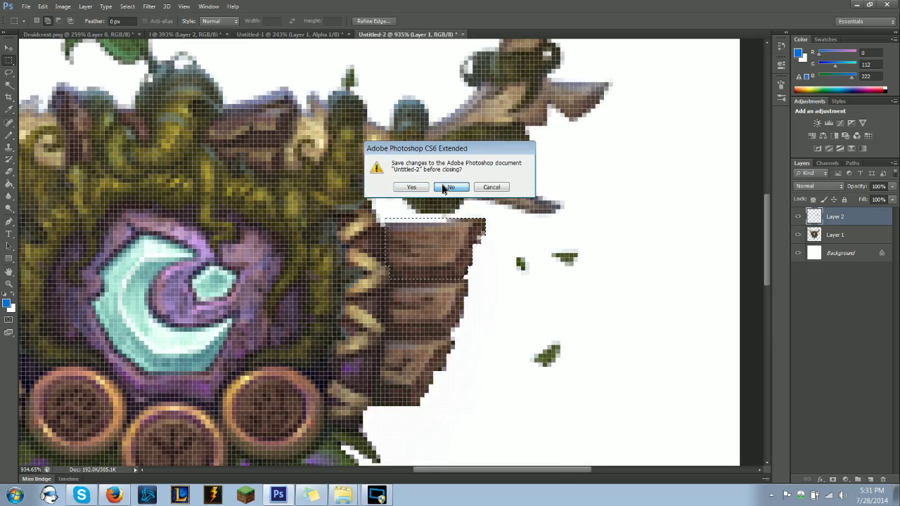
pyautogui.click(451, 187)
# Create a new 256 by 256 pixel RGB document at 72 pixels/inch with a white background
pyautogui.click(25, 7)
pyautogui.press('Escape')
pyautogui.hotkey('ctrl', 'n')
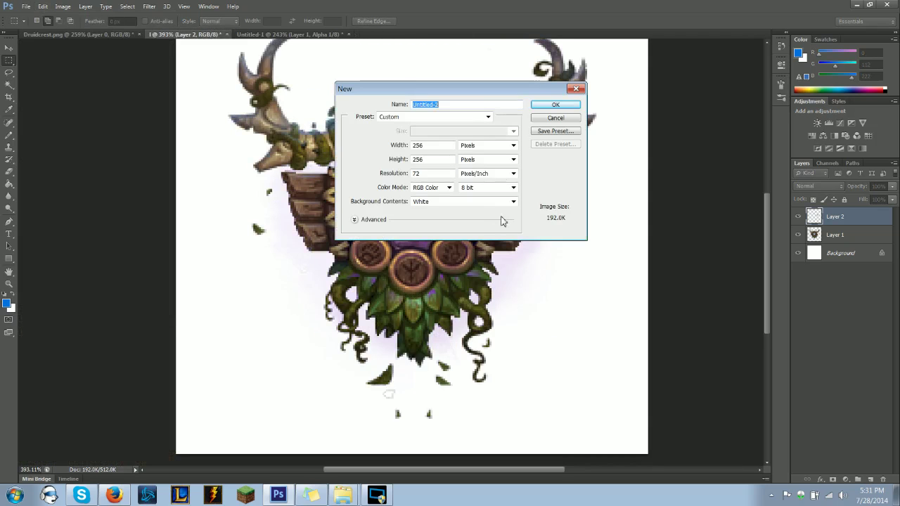
pyautogui.click(436, 146)
pyautogui.press('Tab')
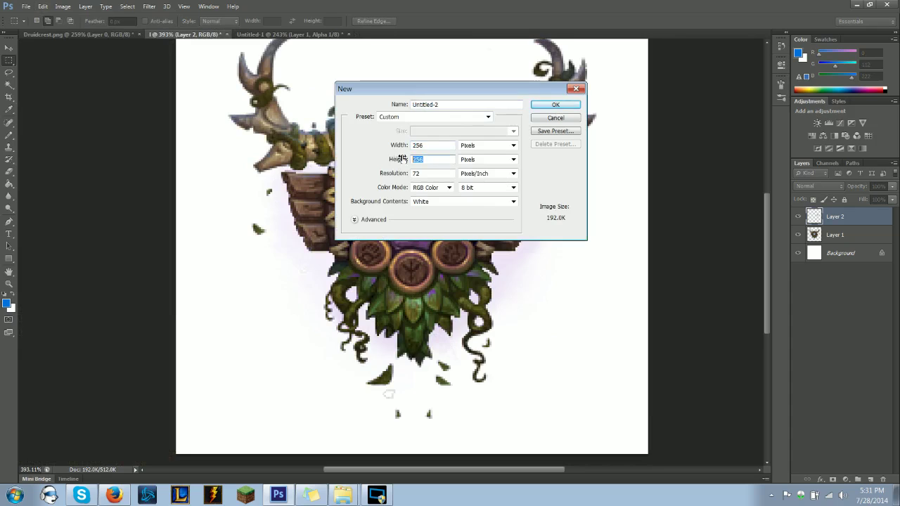
pyautogui.click(555, 106)
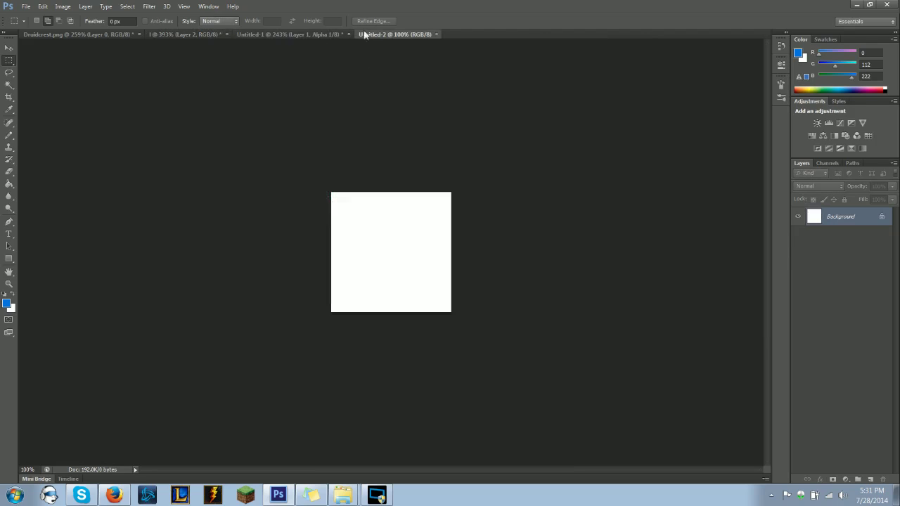
# Float the blank Untitled-2 document in its own window over the full crest and enlarge that window
pyautogui.moveTo(345, 82); pyautogui.dragTo(366, 66)
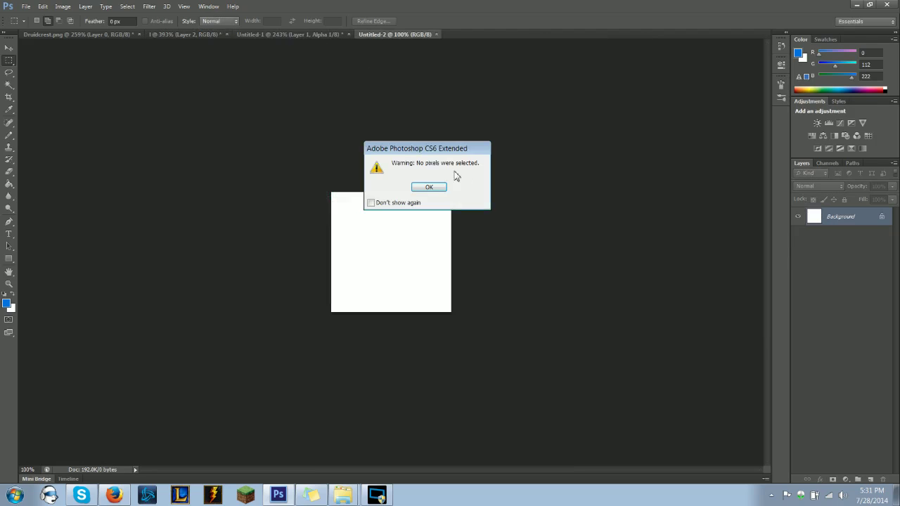
pyautogui.click(442, 187)
pyautogui.moveTo(400, 36); pyautogui.dragTo(92, 107)
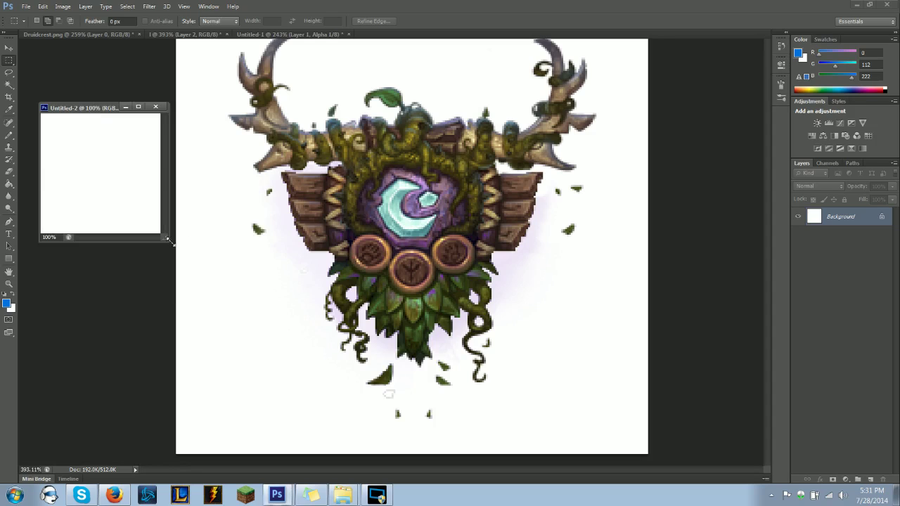
pyautogui.moveTo(166, 240); pyautogui.dragTo(333, 374)
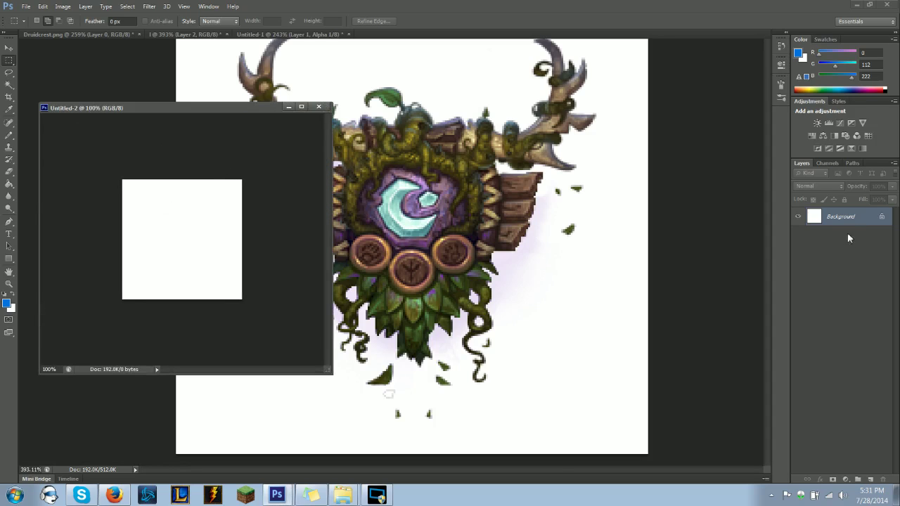
# Copy Layer 2, the separated wooden plank, from the full crest document onto the floating document's white canvas
pyautogui.click(697, 228)
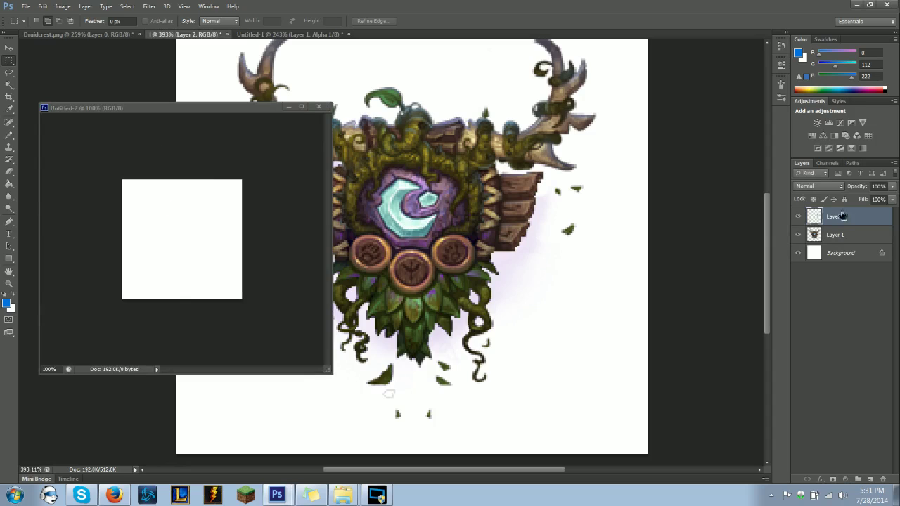
pyautogui.moveTo(843, 216); pyautogui.dragTo(303, 323)
pyautogui.scroll(10, 211, 239)
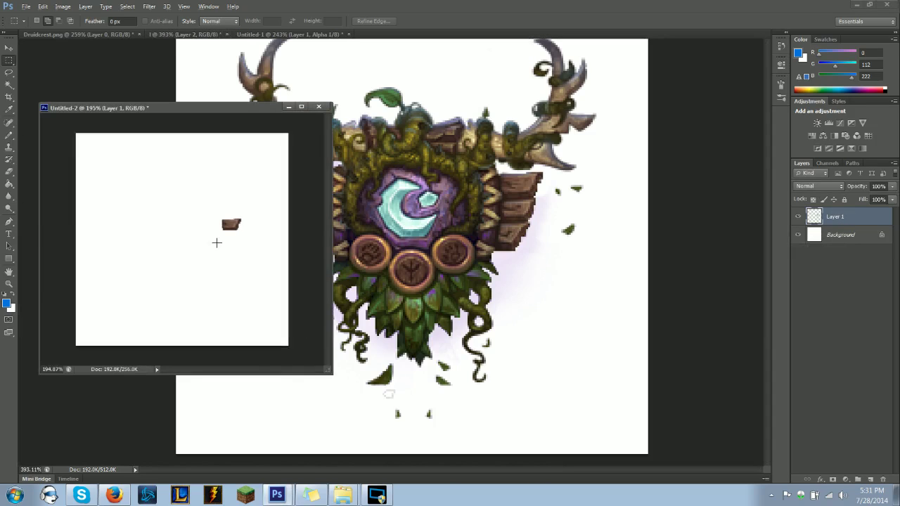
pyautogui.scroll(-7, 264, 220)
pyautogui.press('alt')
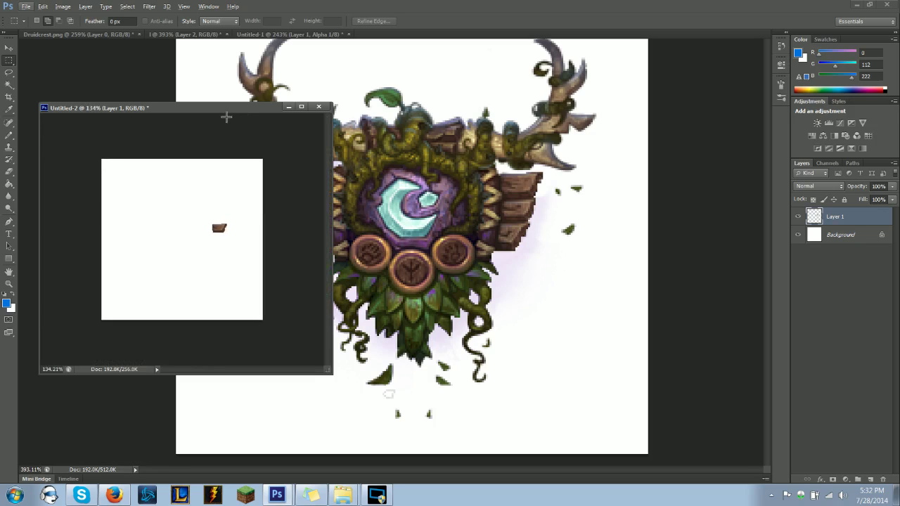
pyautogui.moveTo(225, 114); pyautogui.dragTo(182, 87)
pyautogui.scroll(-2, 138, 209)
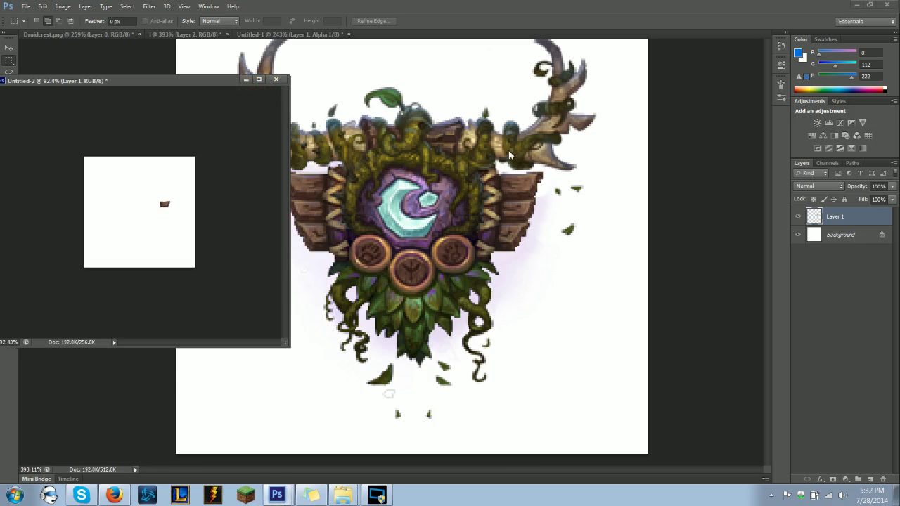
# Compare the copied plank with the whole crest, then dock the floating Untitled-2 window among the other documents
pyautogui.click(697, 178)
pyautogui.scroll(-3, 657, 181)
pyautogui.scroll(-4, 396, 187)
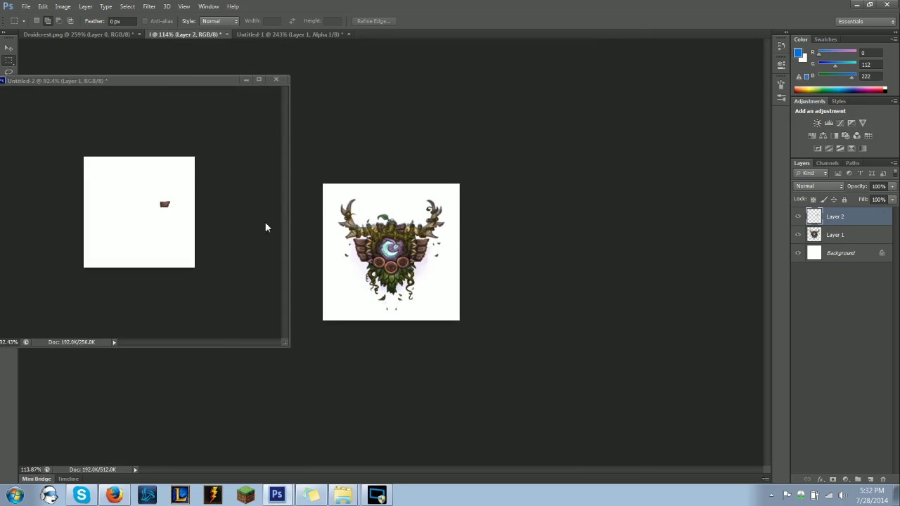
pyautogui.press('F5')
pyautogui.press('F5')
pyautogui.moveTo(224, 81); pyautogui.dragTo(374, 31)
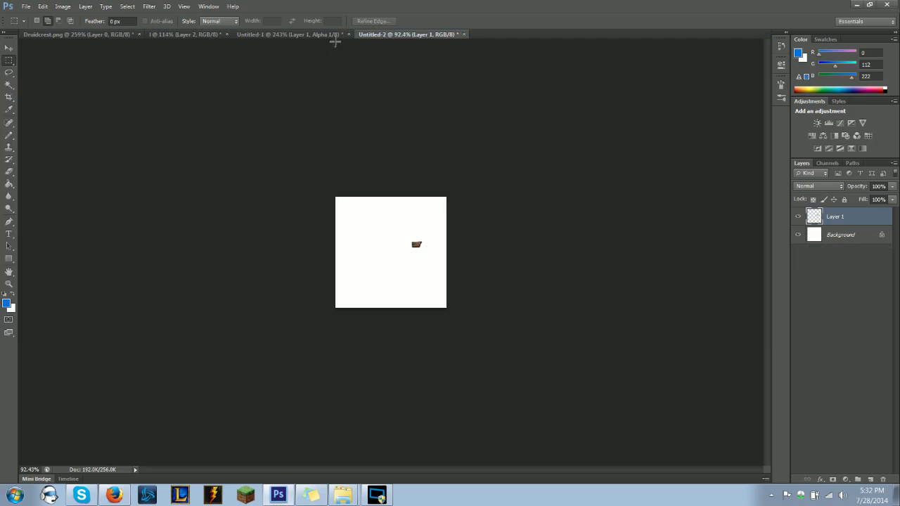
# Close Untitled-2 without saving and return to Untitled-1, the document with the isolated plank
pyautogui.click(309, 33)
pyautogui.click(467, 33)
pyautogui.click(464, 34)
pyautogui.click(451, 187)
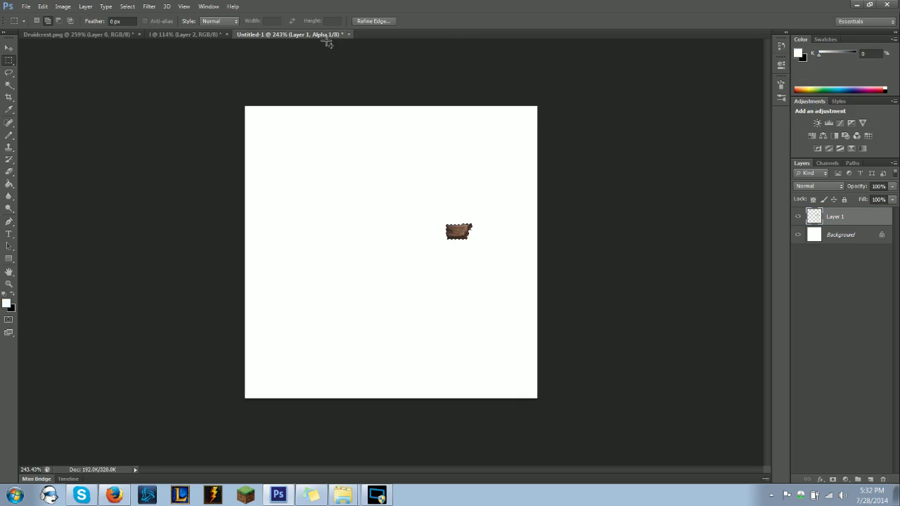
# Examine the selected plank in Untitled-1 up close and show the document's channels, including Alpha 1
pyautogui.hotkey('ctrl', '+')
pyautogui.scroll(2, 536, 187)
pyautogui.scroll(2, 419, 190)
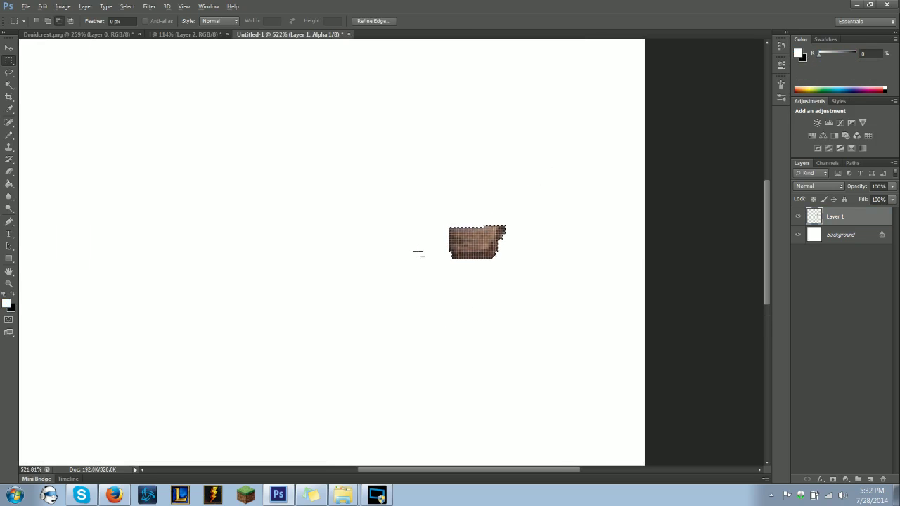
pyautogui.scroll(-3, 663, 173)
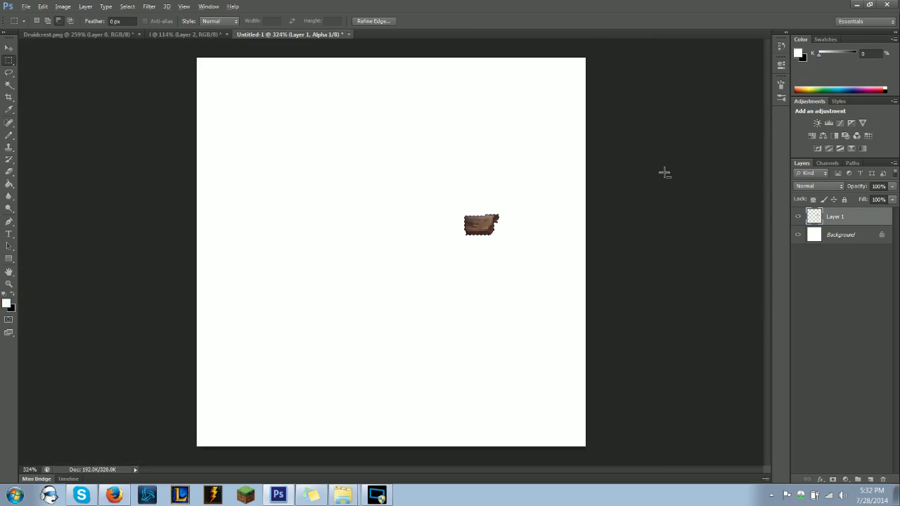
pyautogui.click(830, 162)
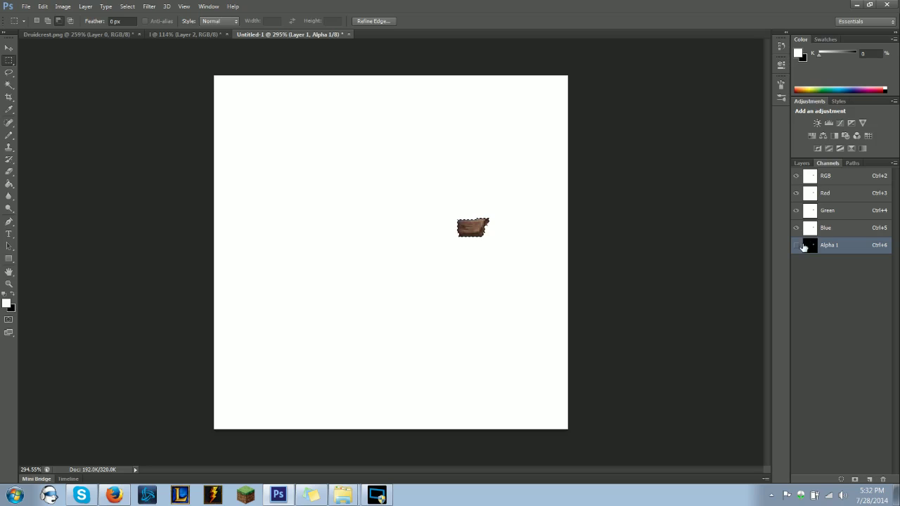
# Look up the Targa format among the Save As file formats for Untitled-1, leaving without saving
pyautogui.click(25, 6)
pyautogui.click(67, 149)
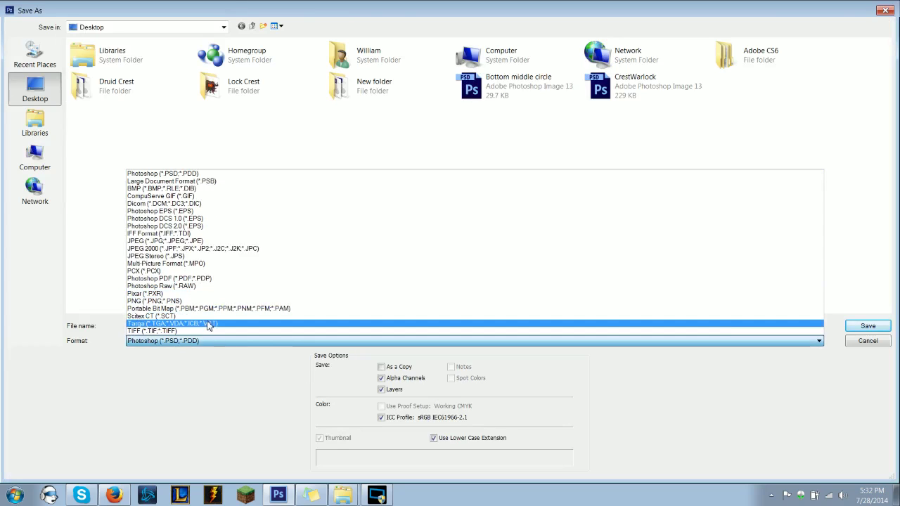
pyautogui.click(591, 344)
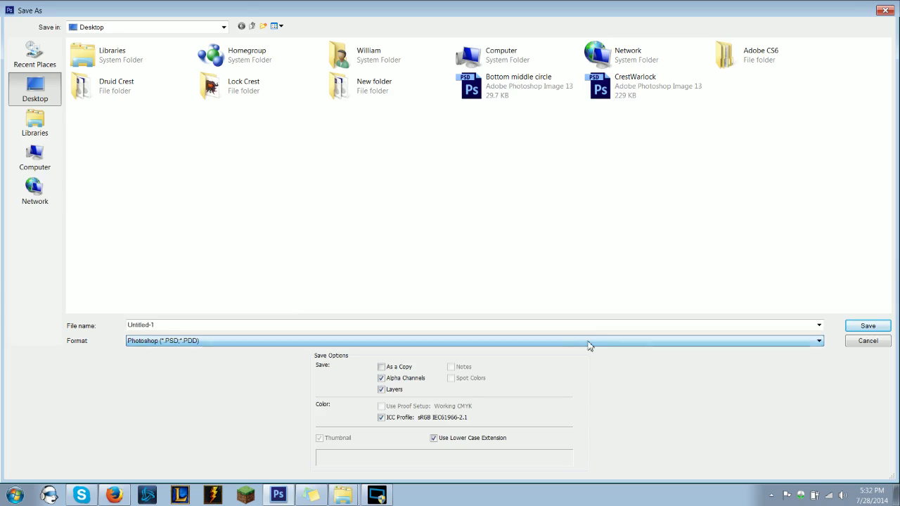
pyautogui.click(888, 9)
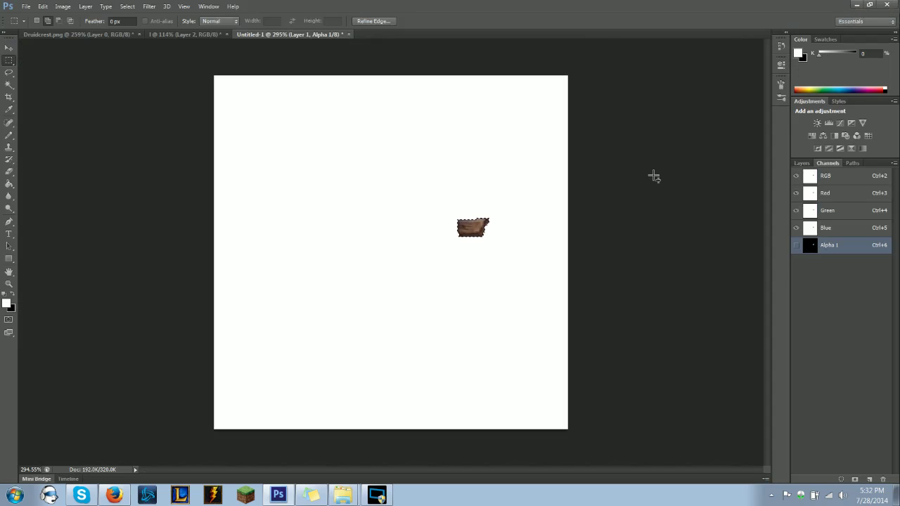
# Check the full crest and plank documents again and create a new white 256 by 256 pixel document
pyautogui.click(187, 33)
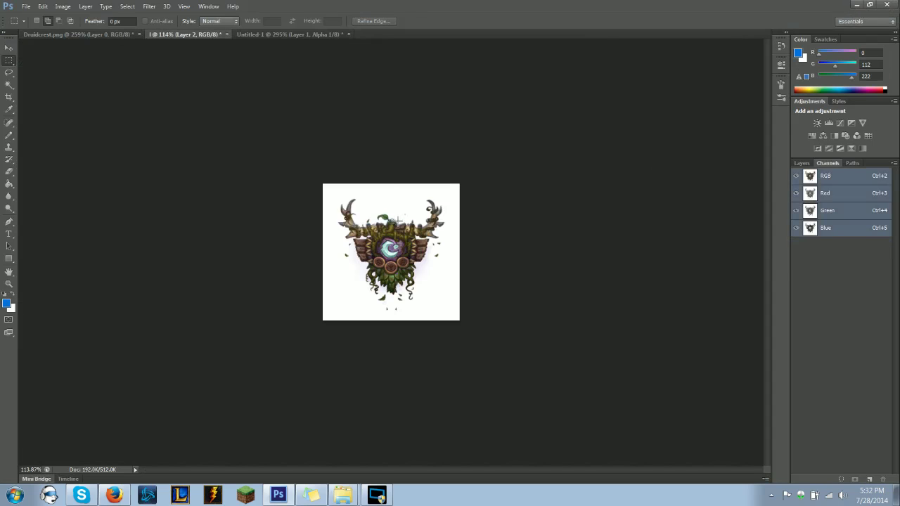
pyautogui.click(303, 34)
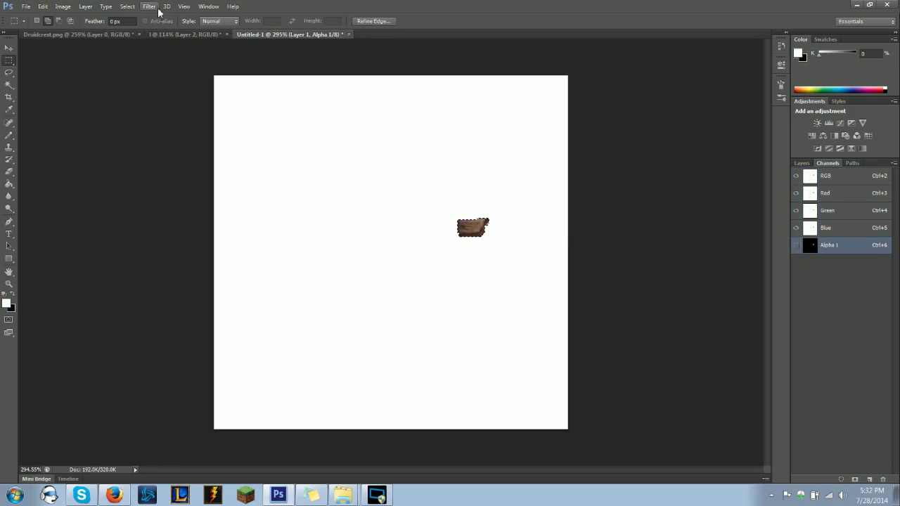
pyautogui.click(26, 6)
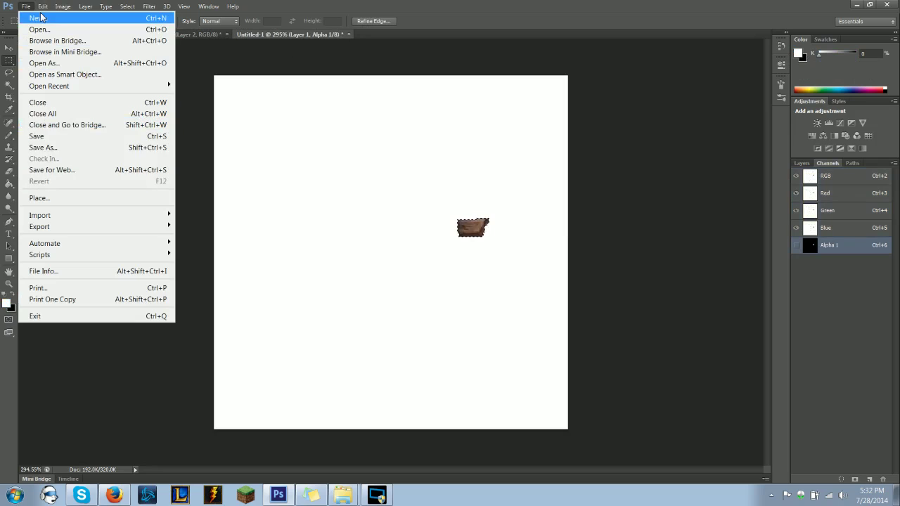
pyautogui.click(38, 17)
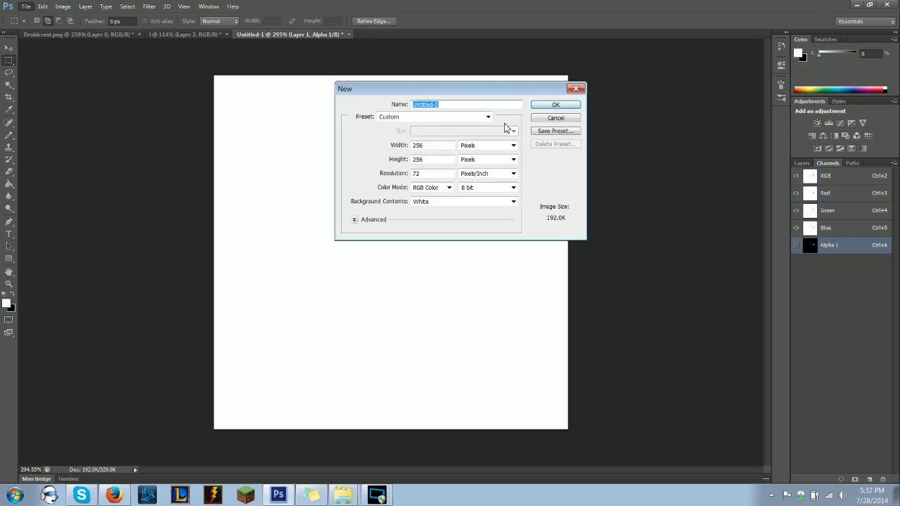
pyautogui.click(575, 105)
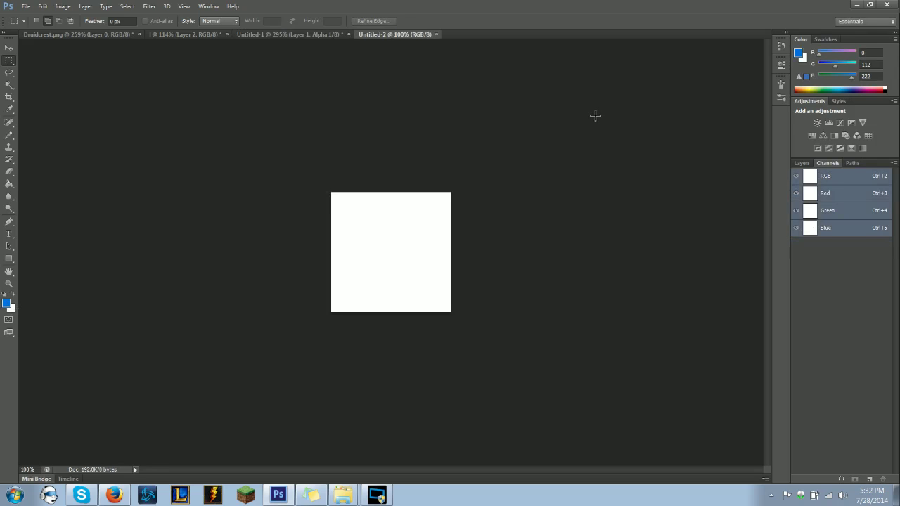